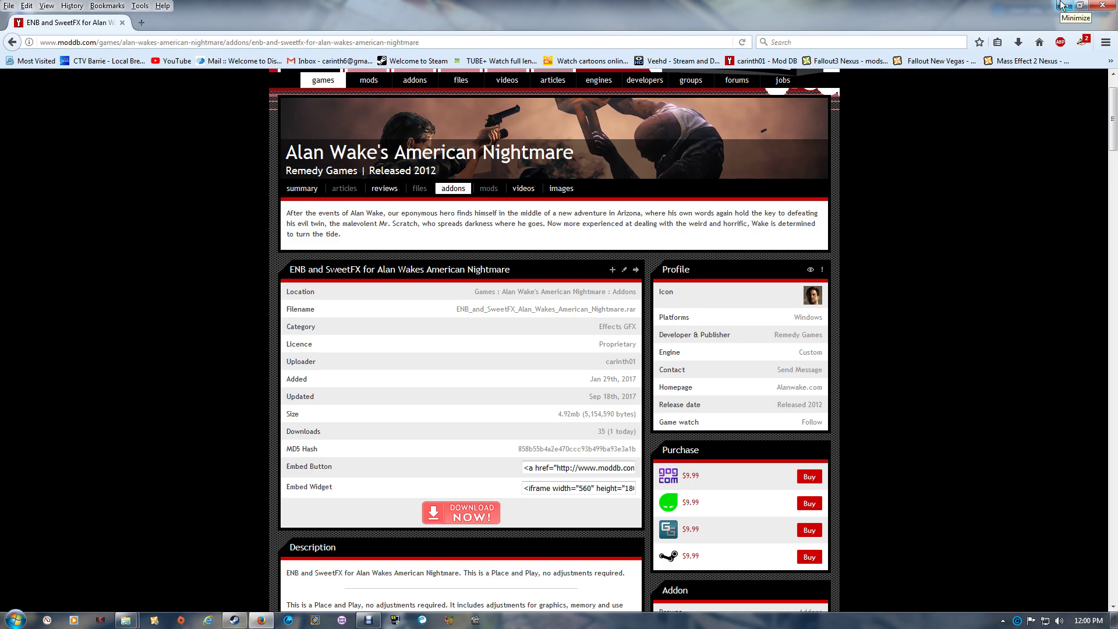
- Open the downloaded ENB and SweetFX archive in WinRAR and bring the Steam common folder forward
{"action": "left_click", "coordinate": [1061, 5]}
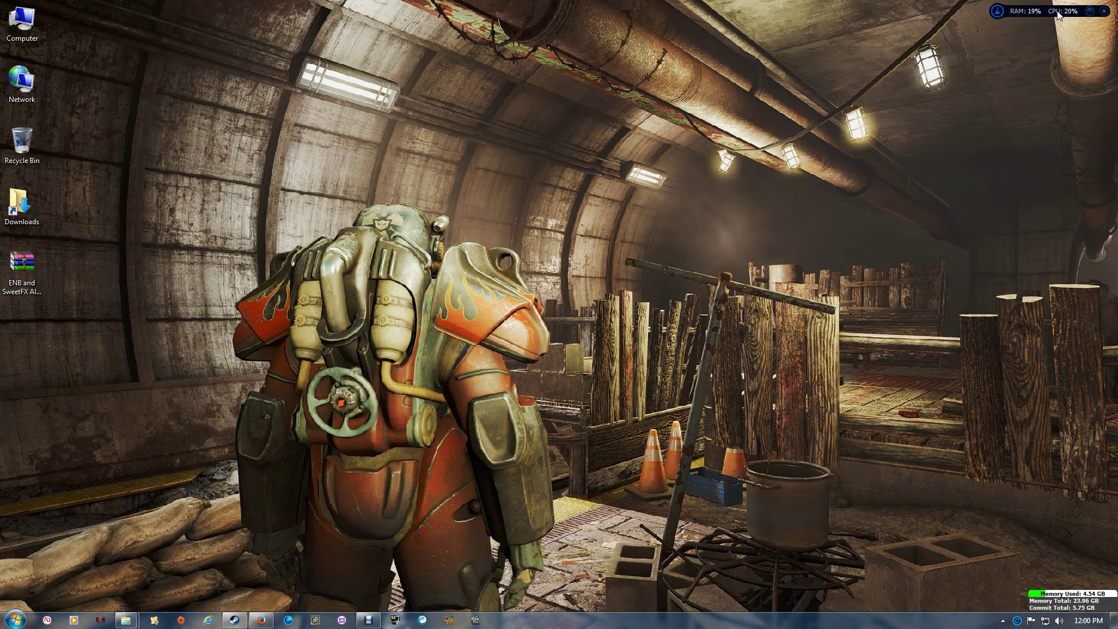
{"action": "double_click", "coordinate": [20, 264]}
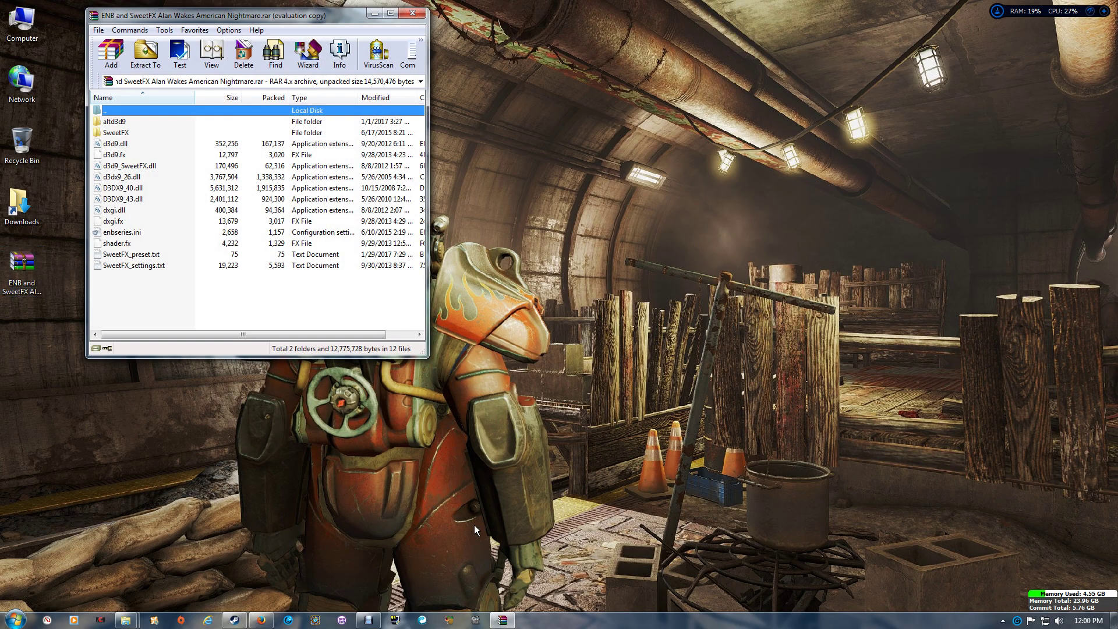
{"action": "mouse_move", "coordinate": [127, 621]}
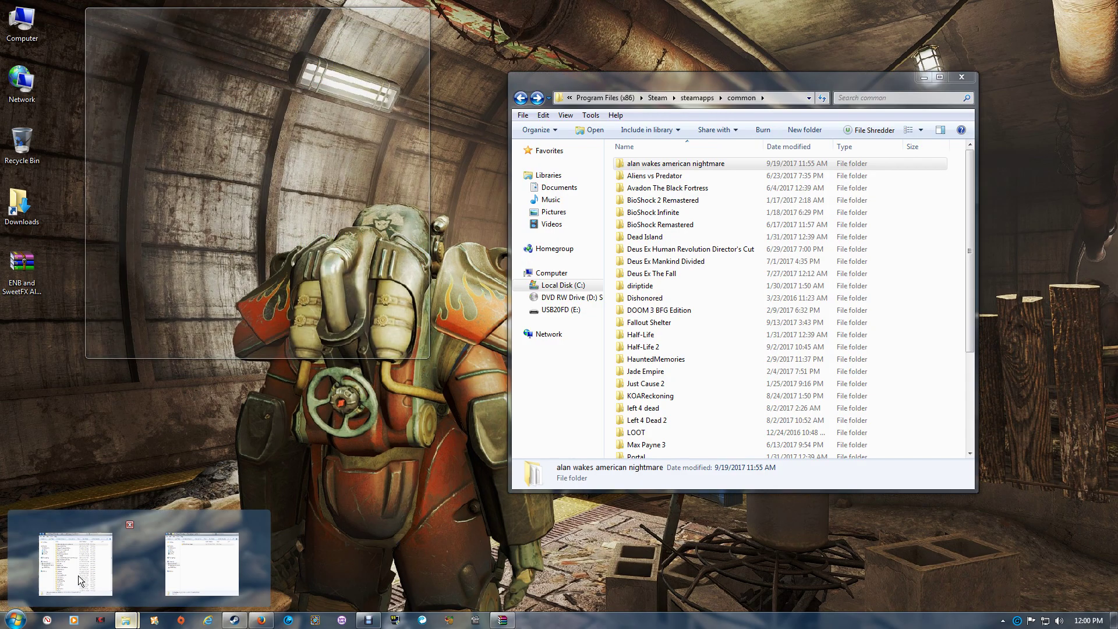
{"action": "left_click", "coordinate": [78, 575]}
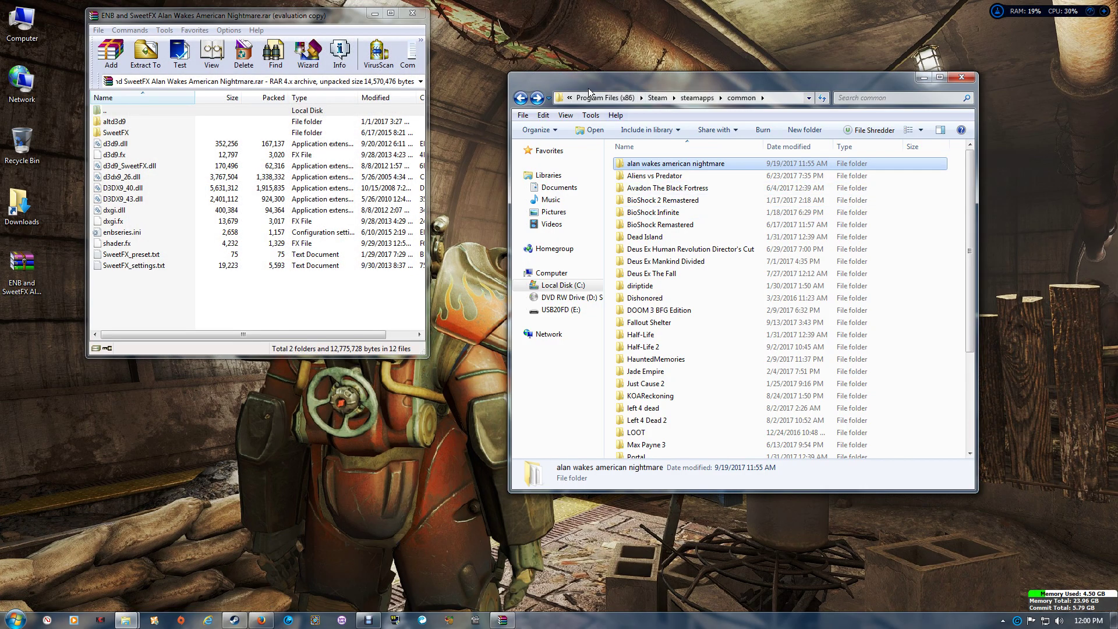
{"action": "left_click", "coordinate": [775, 97]}
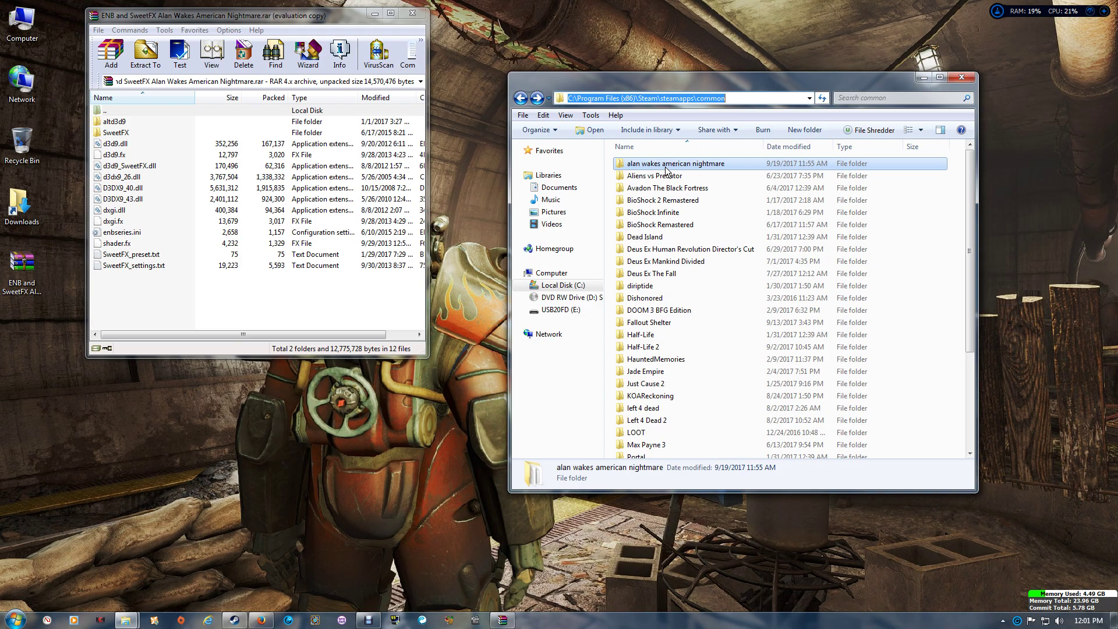
- Show the GOG Galaxy Games folder, then open the 'alan wakes american nightmare' game folder in common
{"action": "mouse_move", "coordinate": [126, 620]}
{"action": "left_click", "coordinate": [187, 575]}
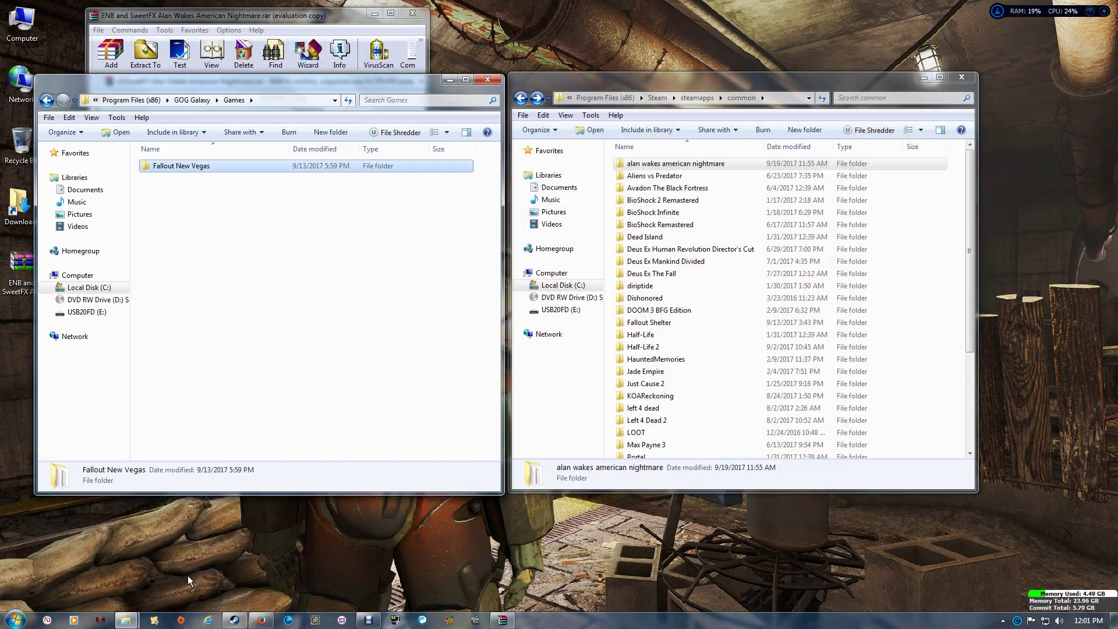
{"action": "left_click", "coordinate": [279, 100]}
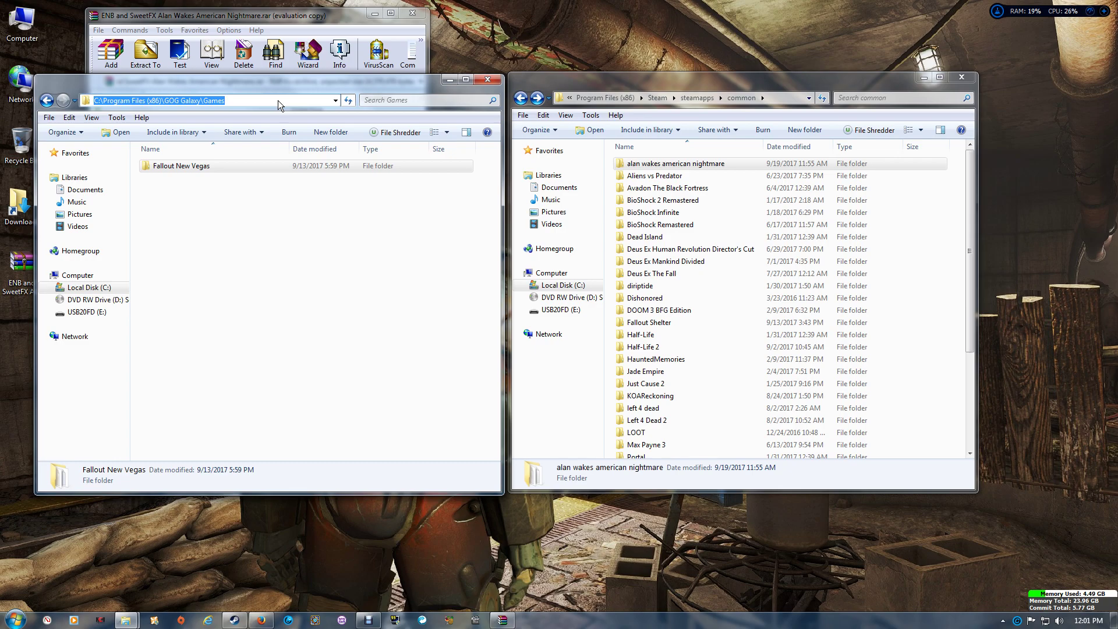
{"action": "left_click", "coordinate": [644, 164]}
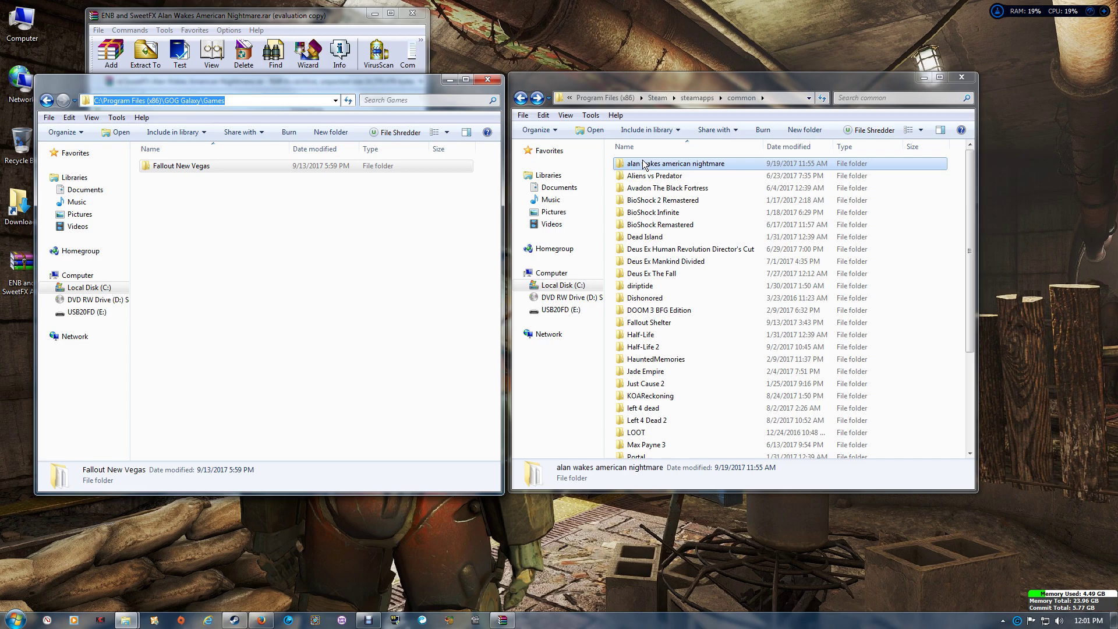
{"action": "double_click", "coordinate": [645, 164]}
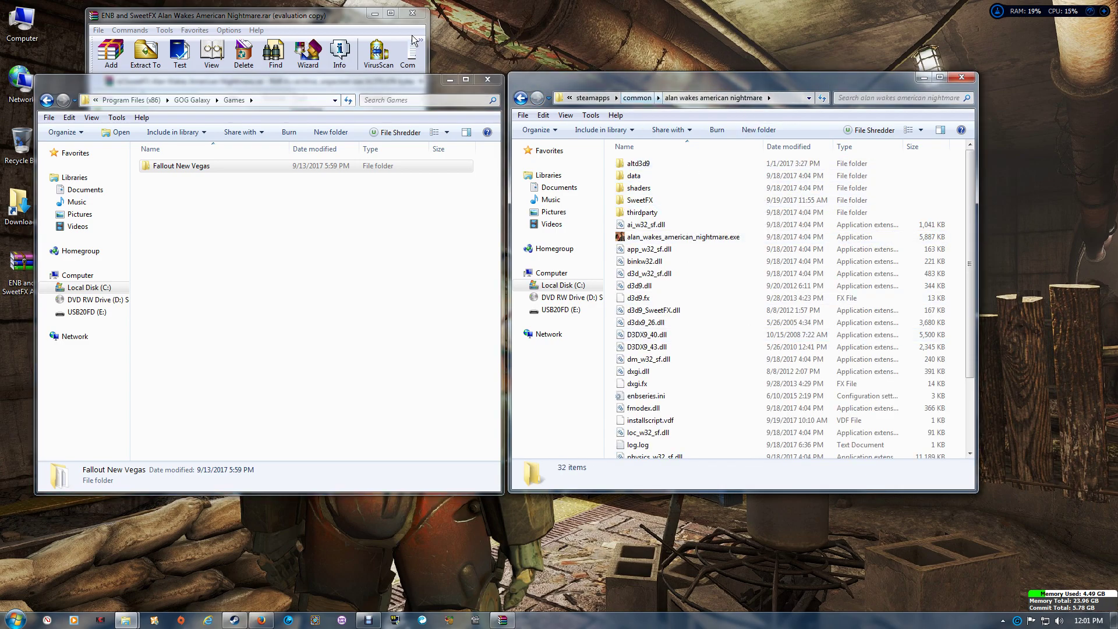
- Select every file in the archive and drag them all into the game folder
{"action": "left_click", "coordinate": [326, 26]}
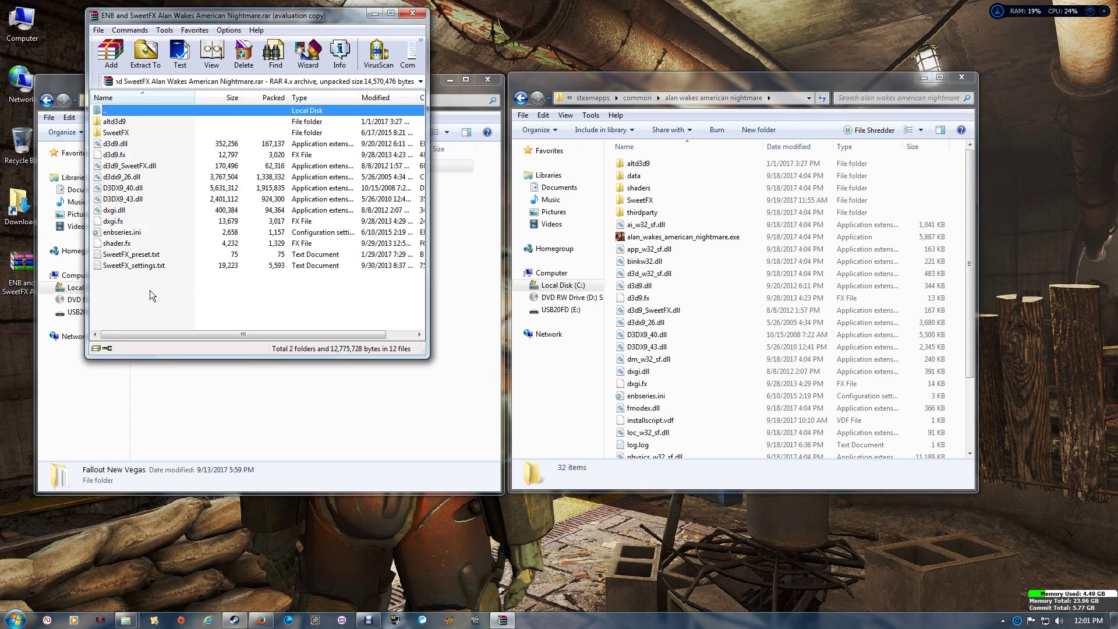
{"action": "left_click_drag", "start_coordinate": [173, 295], "coordinate": [119, 119]}
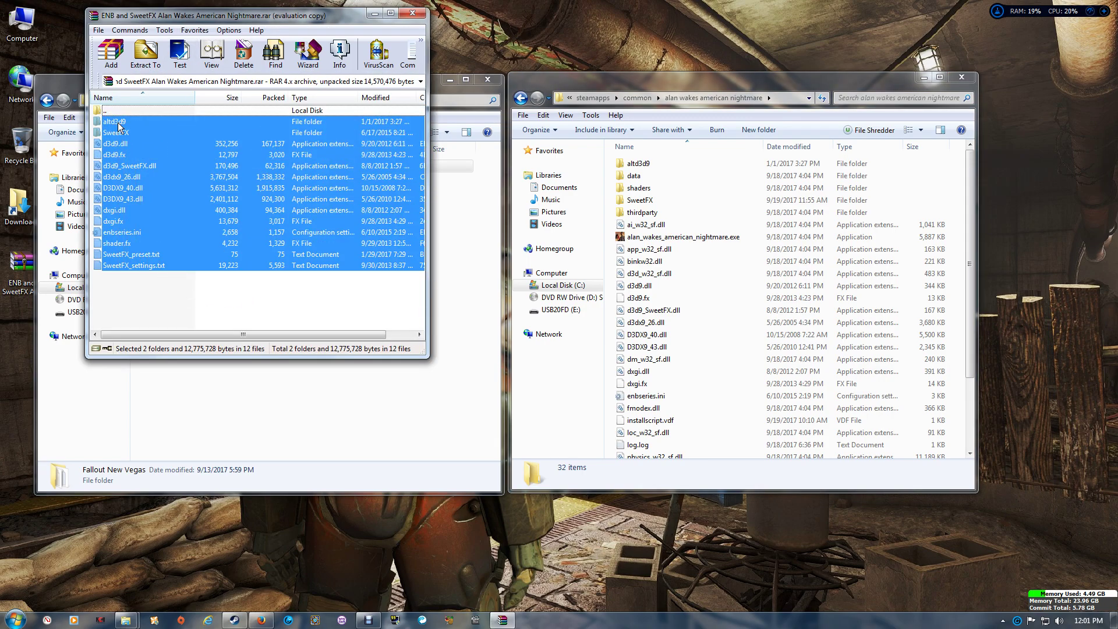
{"action": "left_click", "coordinate": [315, 98]}
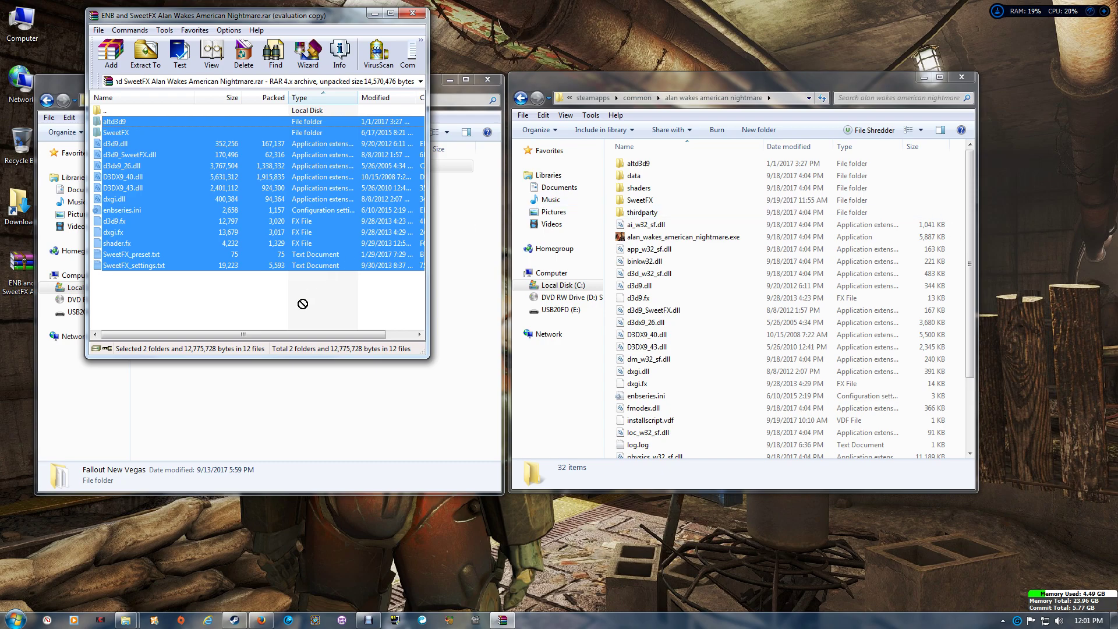
{"action": "left_click_drag", "start_coordinate": [303, 302], "coordinate": [960, 267]}
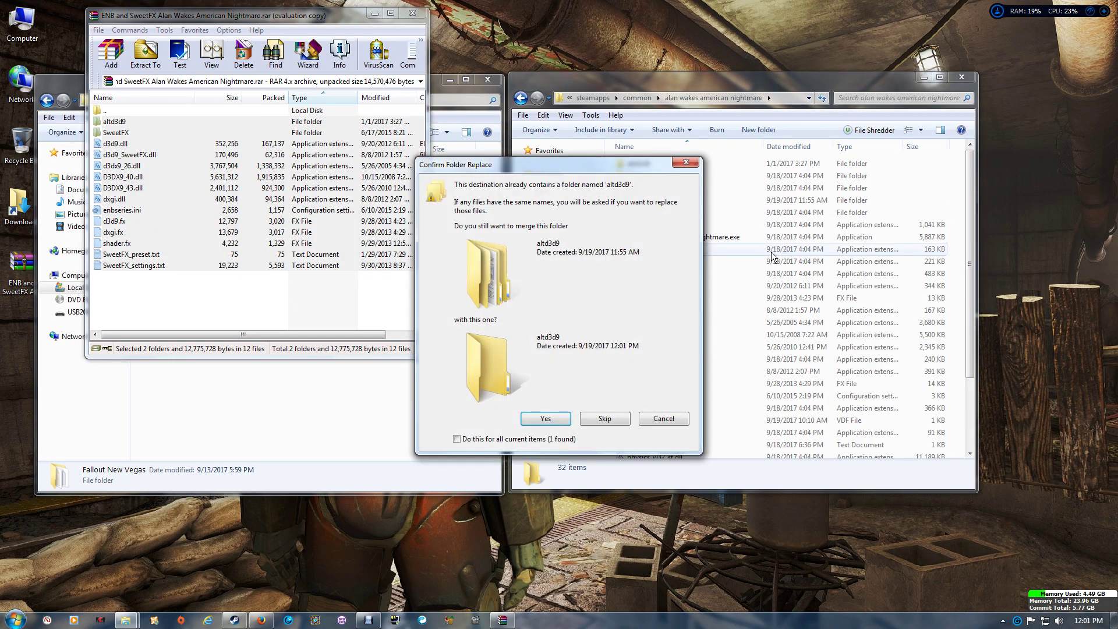
- Merge the existing altd3d9 folder for all items and replace the same-named game files
{"action": "left_click", "coordinate": [457, 438]}
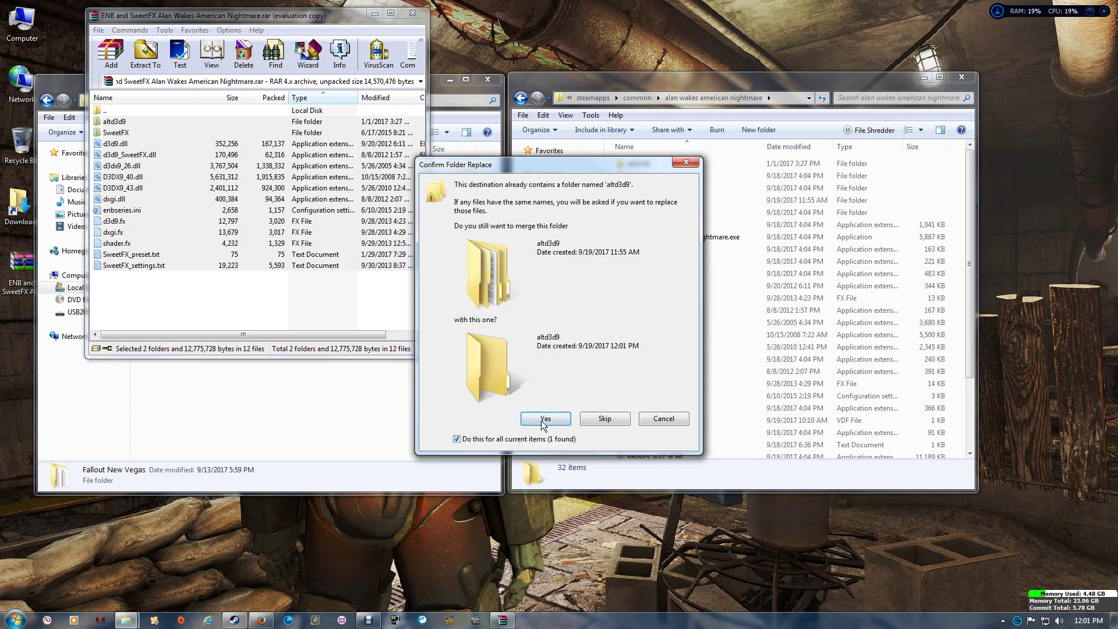
{"action": "left_click", "coordinate": [543, 419]}
{"action": "left_click", "coordinate": [458, 449]}
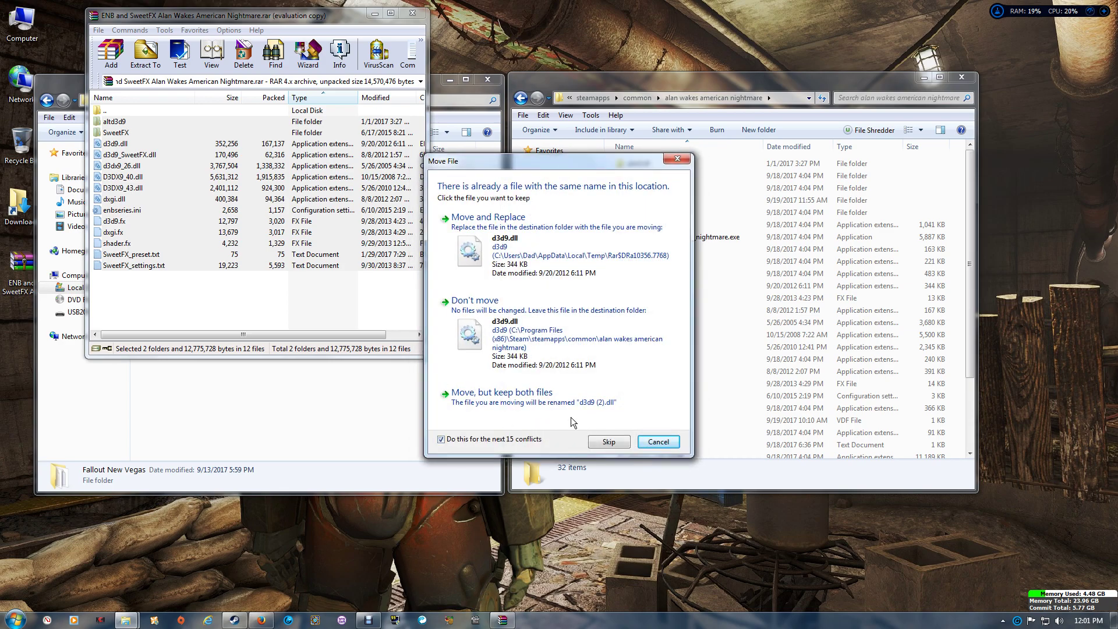
{"action": "left_click", "coordinate": [559, 253]}
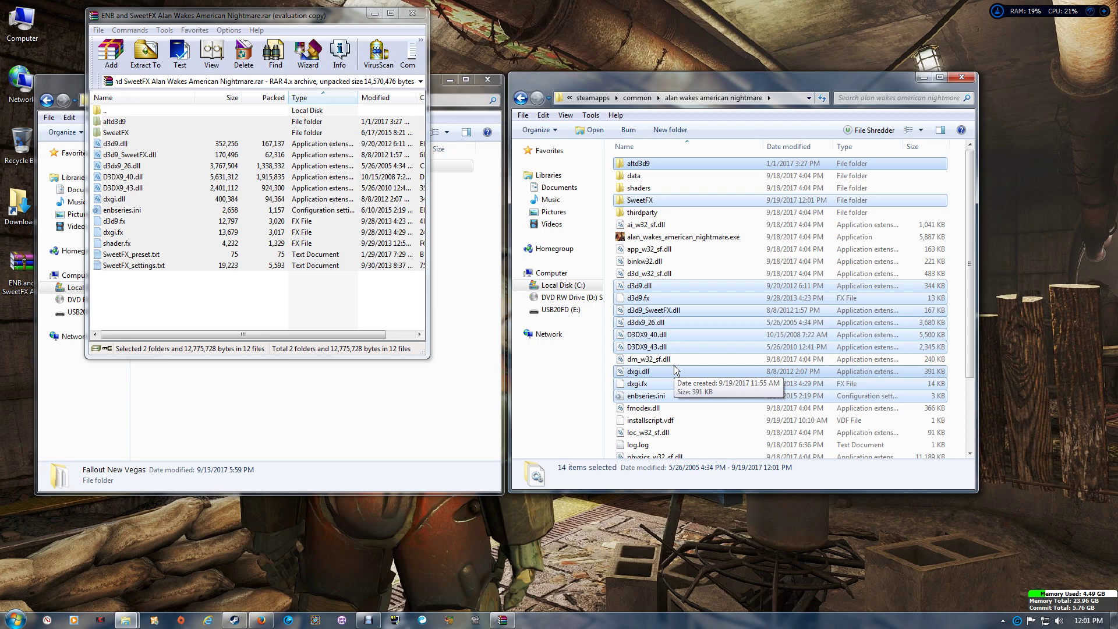
- Copy d3d9.dll from the altd3d9\blackmesa folder
{"action": "left_click", "coordinate": [676, 287]}
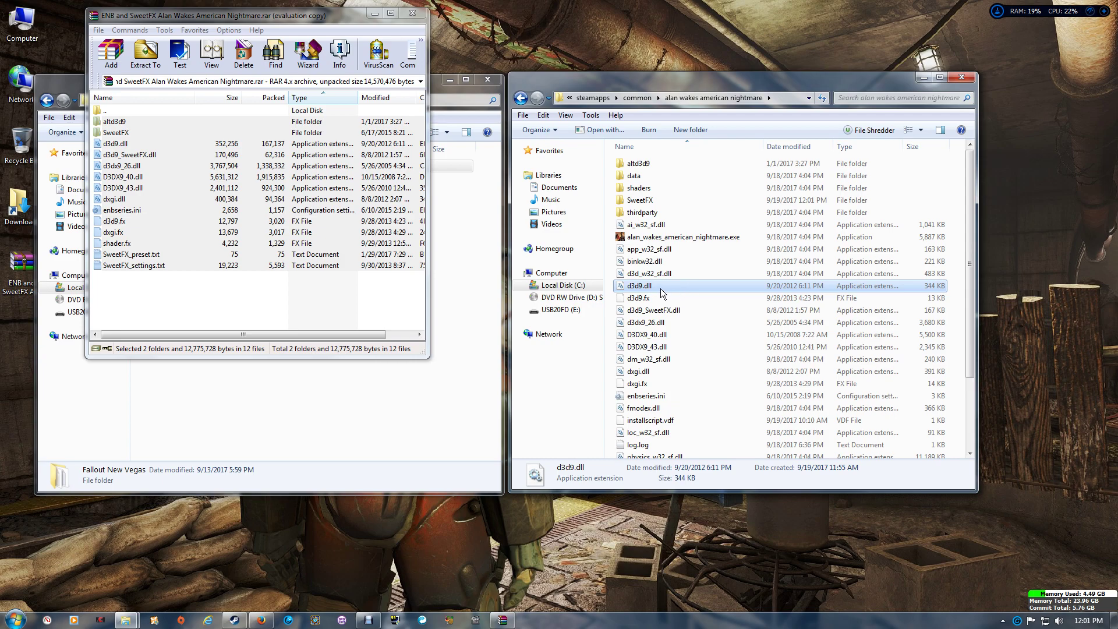
{"action": "left_click", "coordinate": [651, 164]}
{"action": "double_click", "coordinate": [652, 164]}
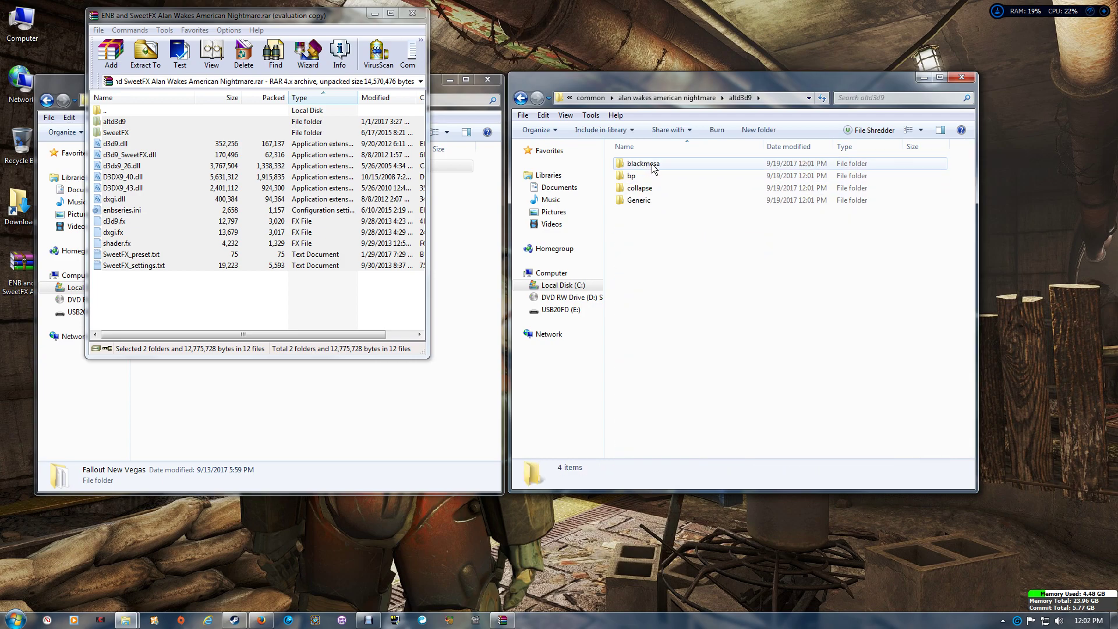
{"action": "double_click", "coordinate": [644, 163]}
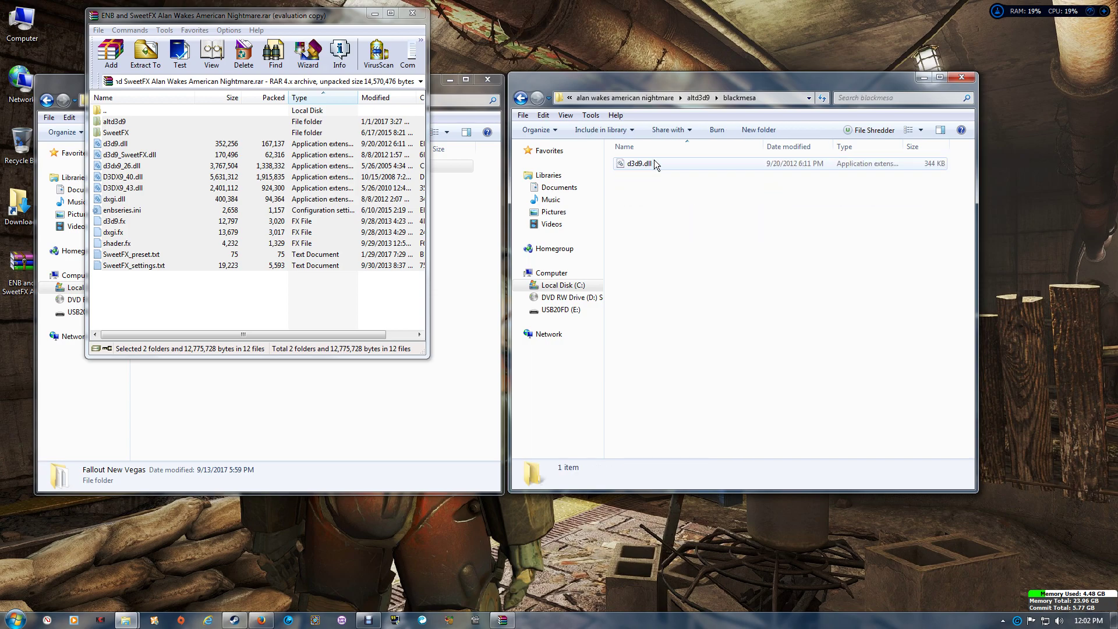
{"action": "left_click", "coordinate": [630, 165]}
{"action": "right_click", "coordinate": [630, 165]}
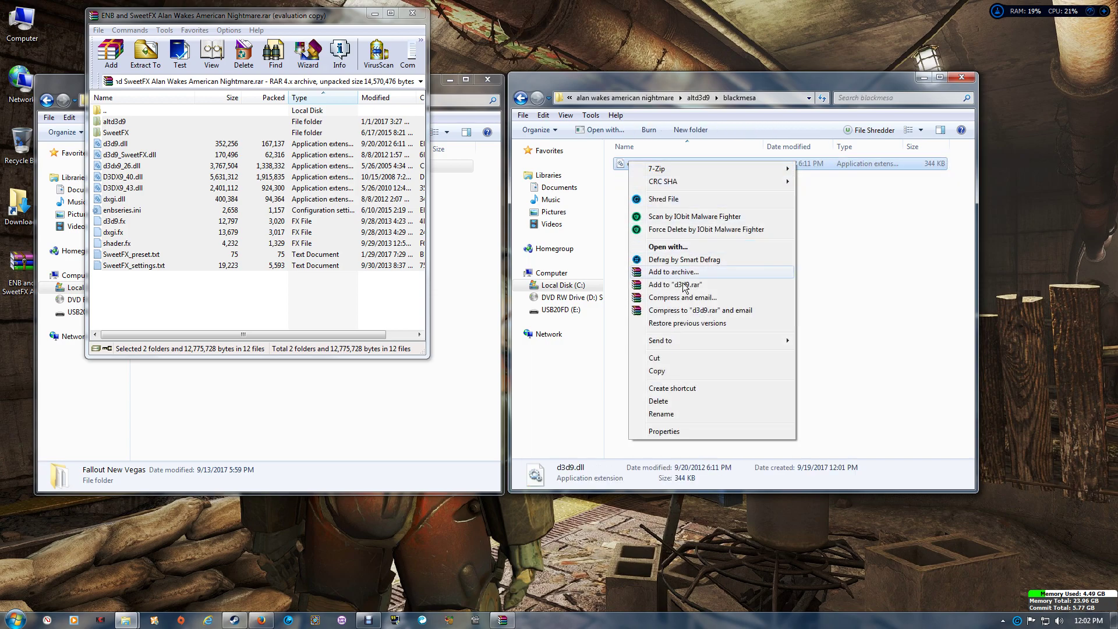
{"action": "left_click", "coordinate": [666, 373]}
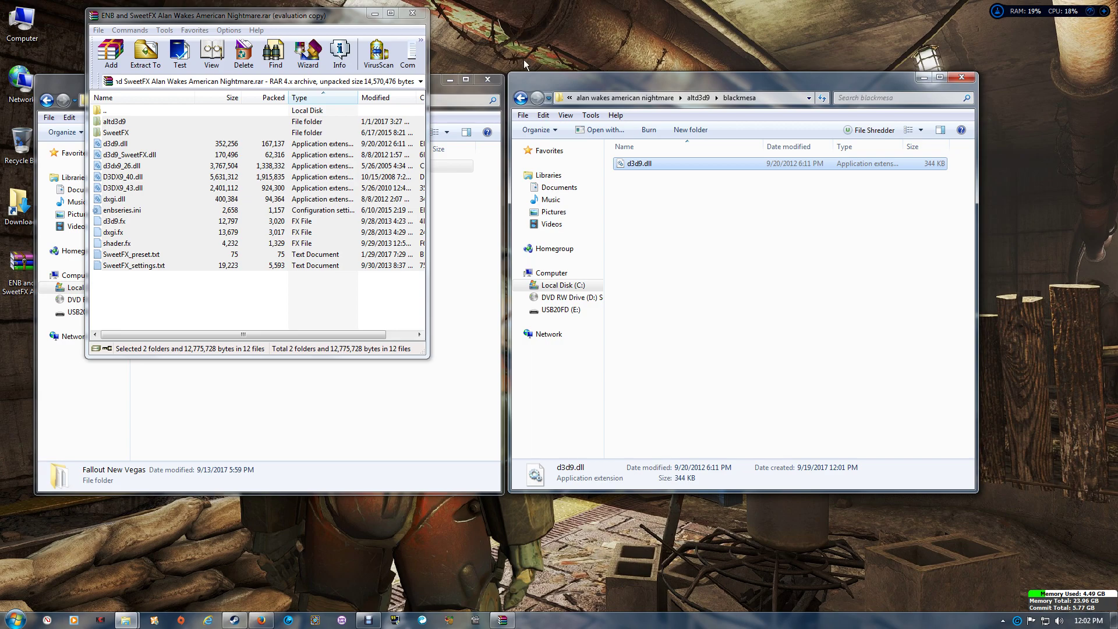
- Paste the blackmesa d3d9.dll into the game folder, replacing the existing d3d9.dll
{"action": "left_click", "coordinate": [523, 98]}
{"action": "left_click", "coordinate": [523, 98]}
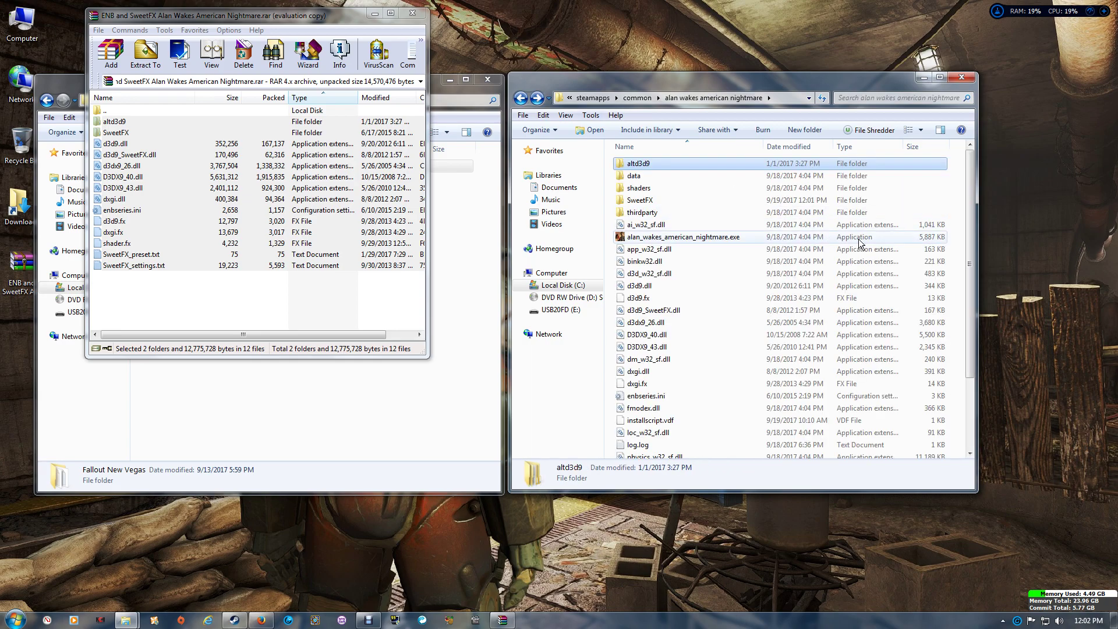
{"action": "right_click", "coordinate": [956, 248]}
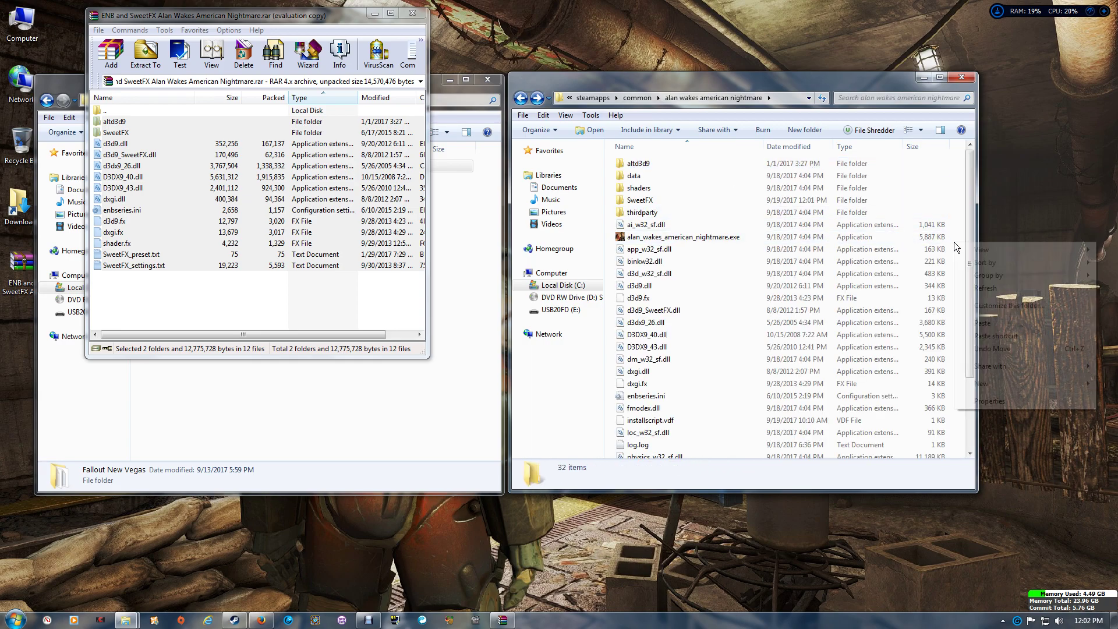
{"action": "left_click", "coordinate": [988, 323]}
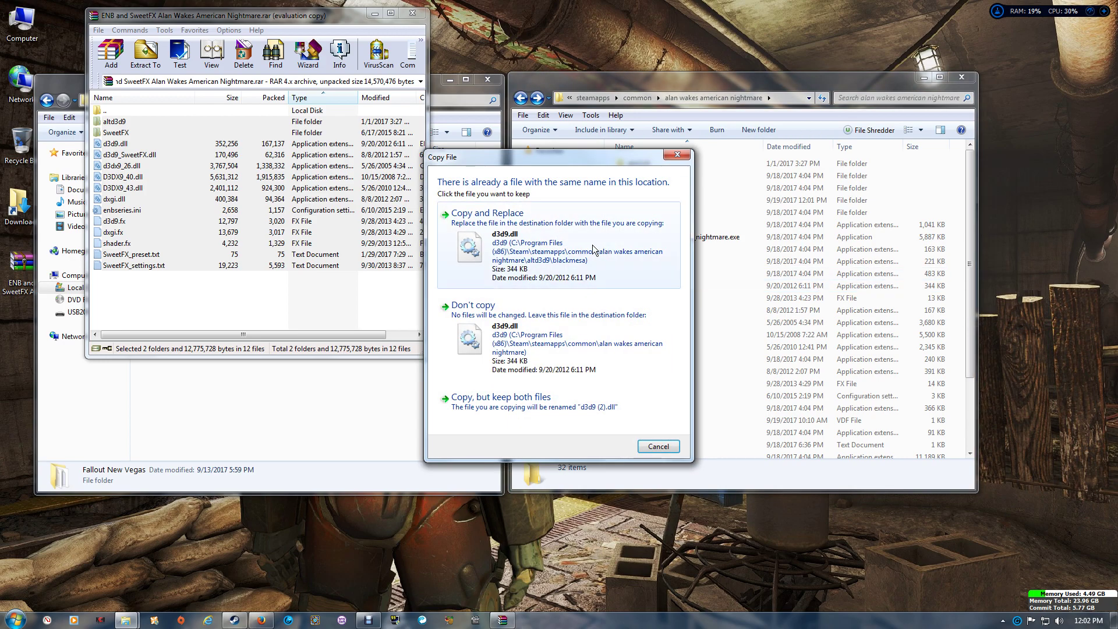
{"action": "left_click", "coordinate": [559, 254]}
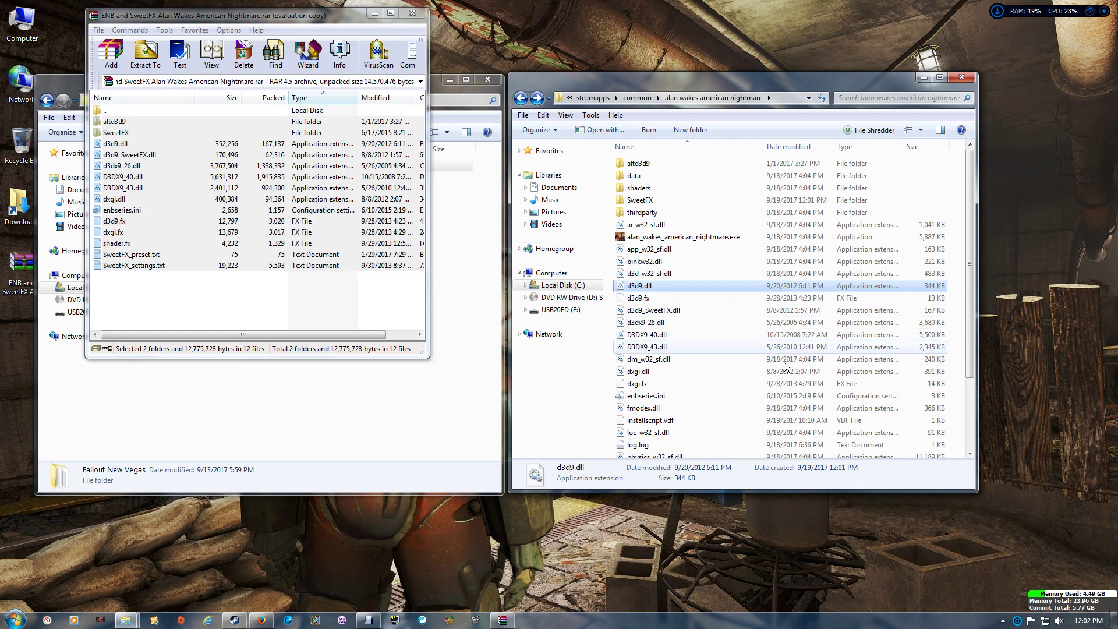
- Rename dxgi.dll in the game folder to d3d11.dll
{"action": "left_click", "coordinate": [638, 373]}
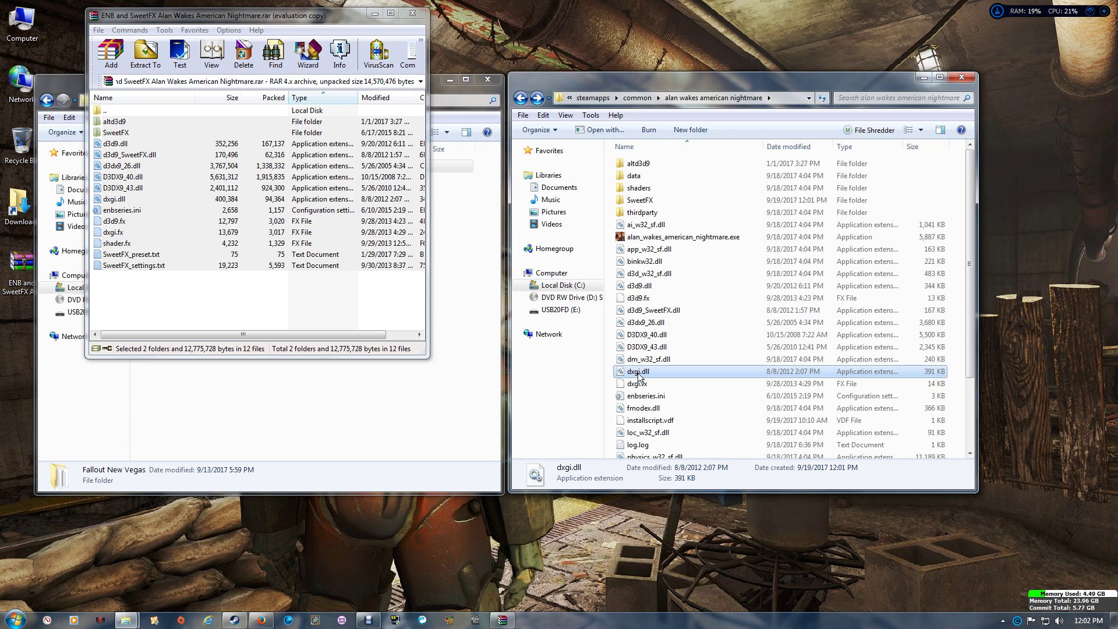
{"action": "left_click", "coordinate": [639, 373]}
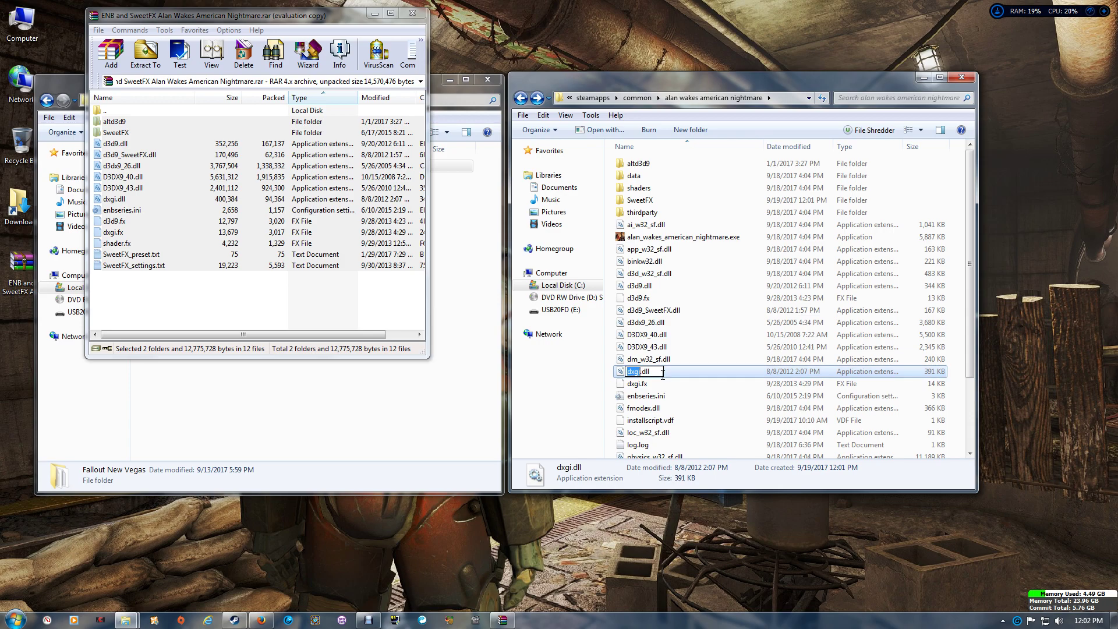
{"action": "type", "text": "d3d11"}
{"action": "left_click", "coordinate": [718, 373]}
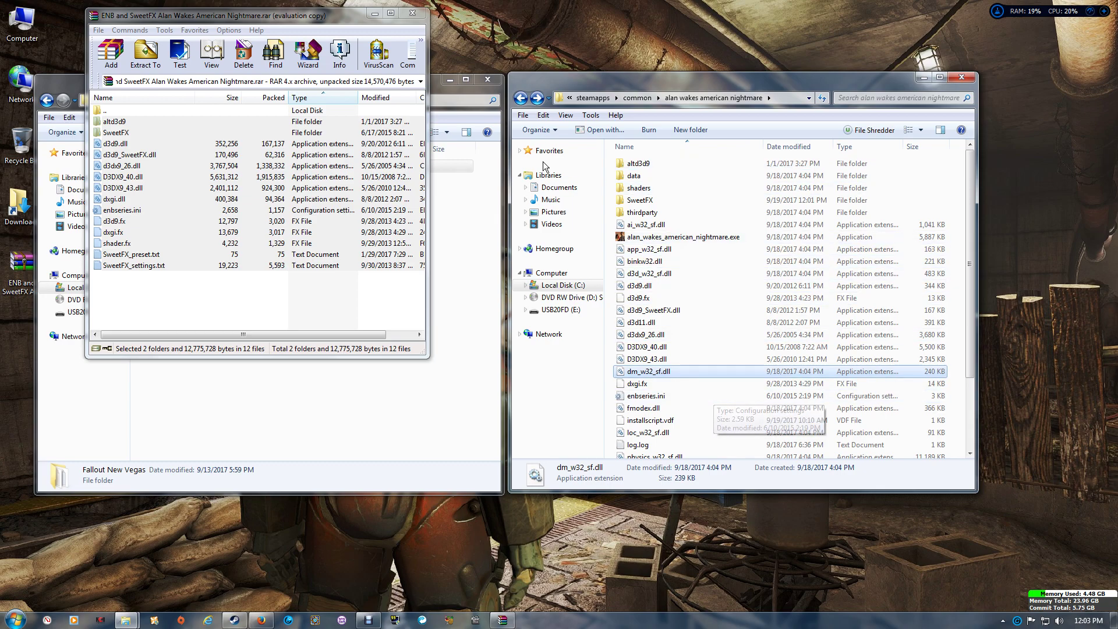
- Close the WinRAR archive window, leaving the two folder windows open
{"action": "left_click", "coordinate": [421, 14]}
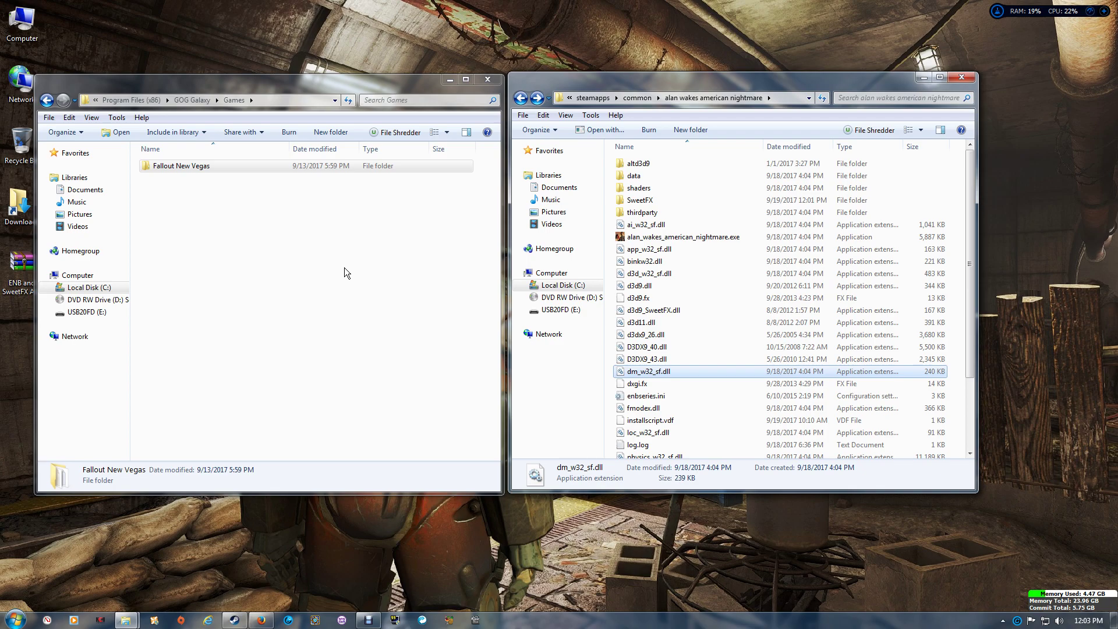
{"action": "left_click", "coordinate": [260, 620]}
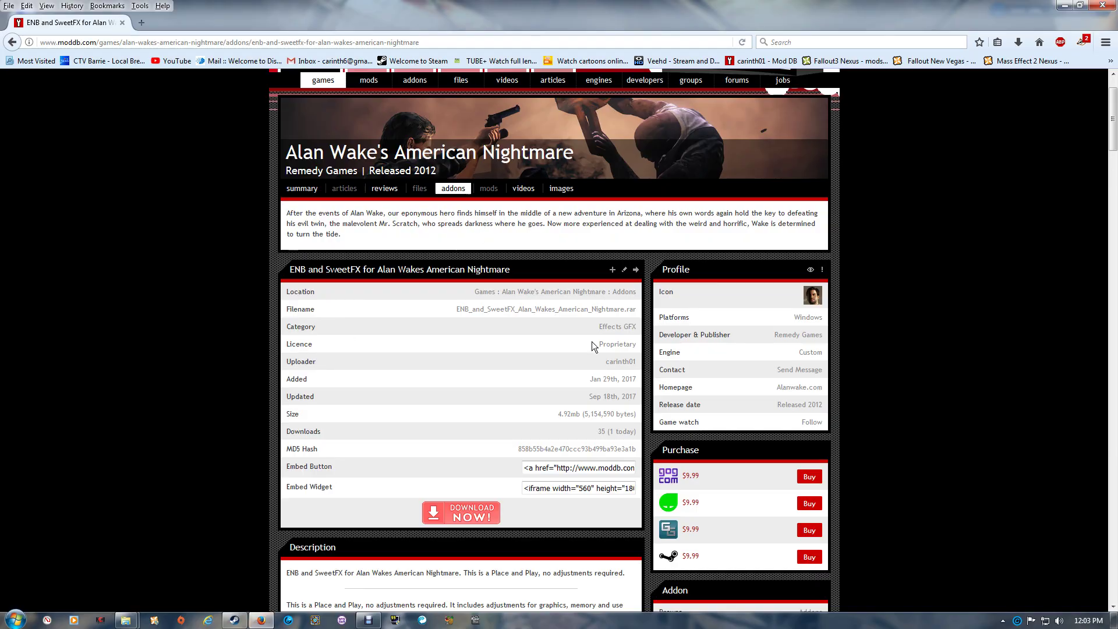
{"action": "scroll", "coordinate": [592, 341], "scroll_direction": "down", "scroll_amount": 5}
{"action": "scroll", "coordinate": [586, 333], "scroll_direction": "down", "scroll_amount": 3}
{"action": "scroll", "coordinate": [557, 302], "scroll_direction": "down", "scroll_amount": 3}
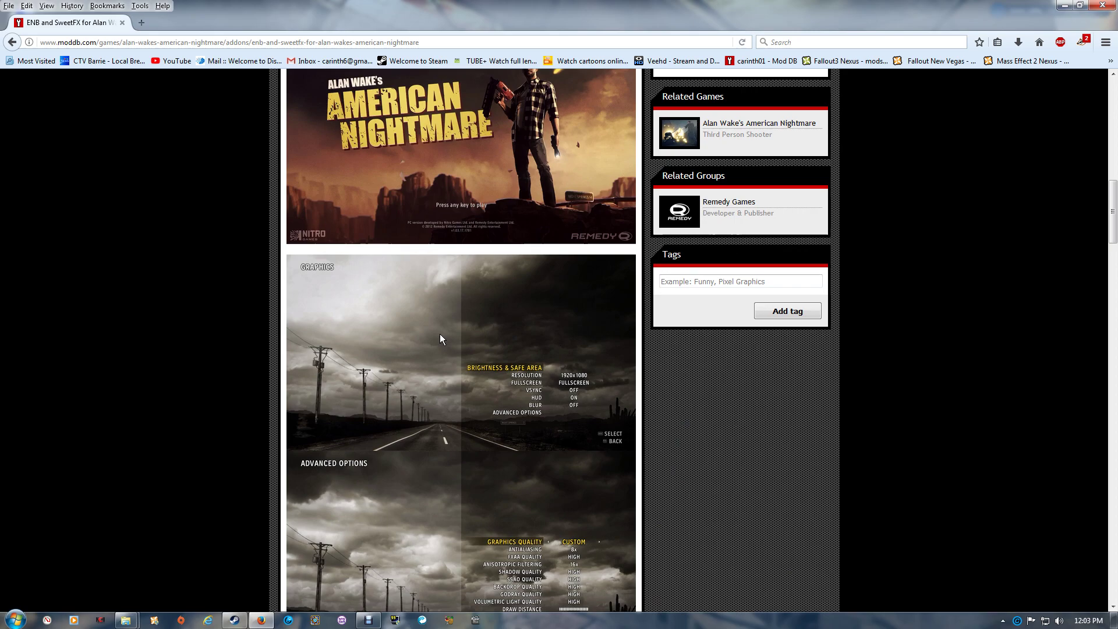
{"action": "scroll", "coordinate": [532, 318], "scroll_direction": "down", "scroll_amount": 5}
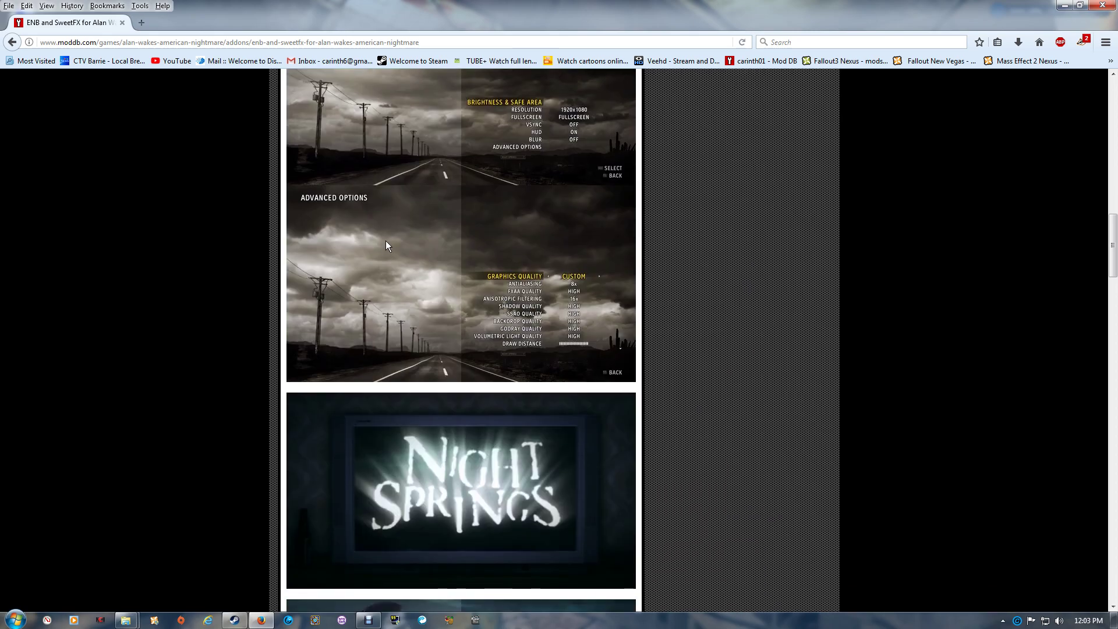
{"action": "scroll", "coordinate": [438, 264], "scroll_direction": "down", "scroll_amount": 4}
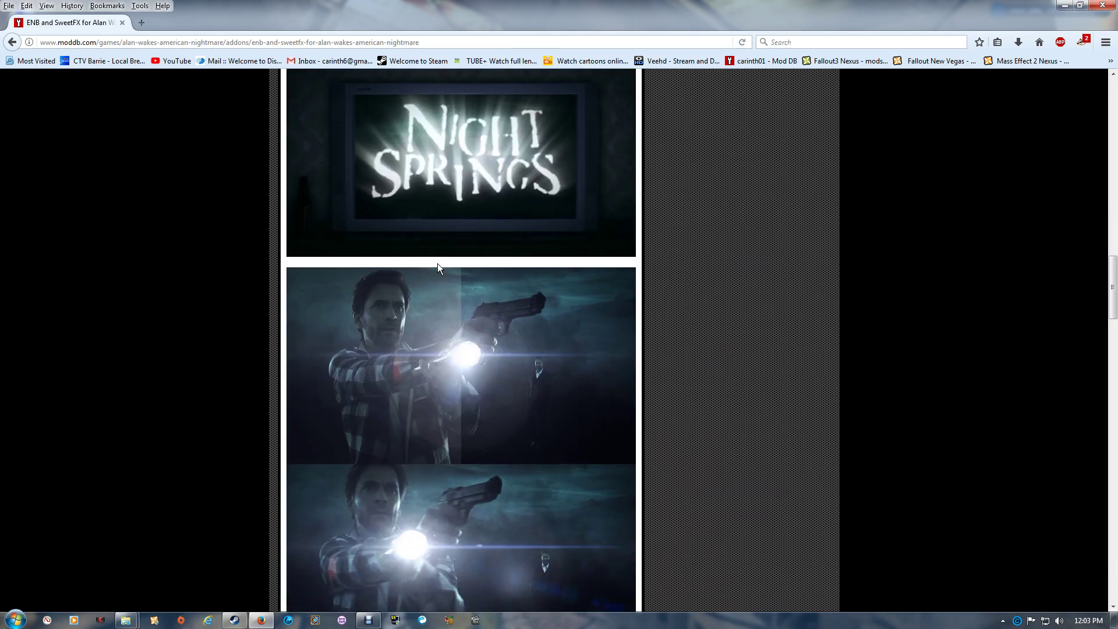
{"action": "scroll", "coordinate": [437, 263], "scroll_direction": "down", "scroll_amount": 4}
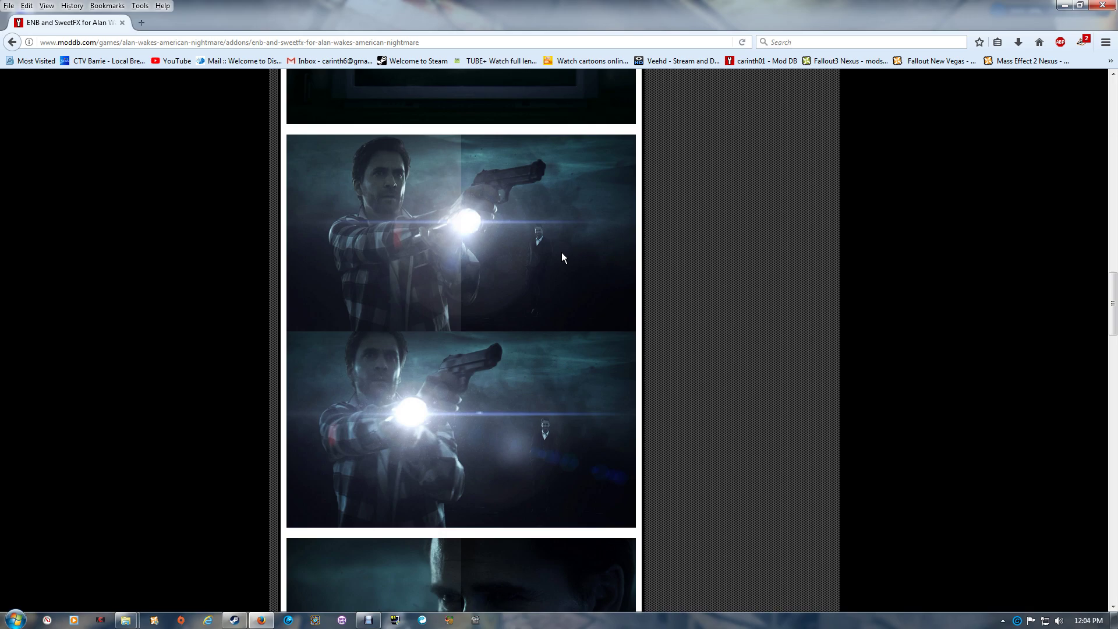
{"action": "left_click", "coordinate": [1064, 5]}
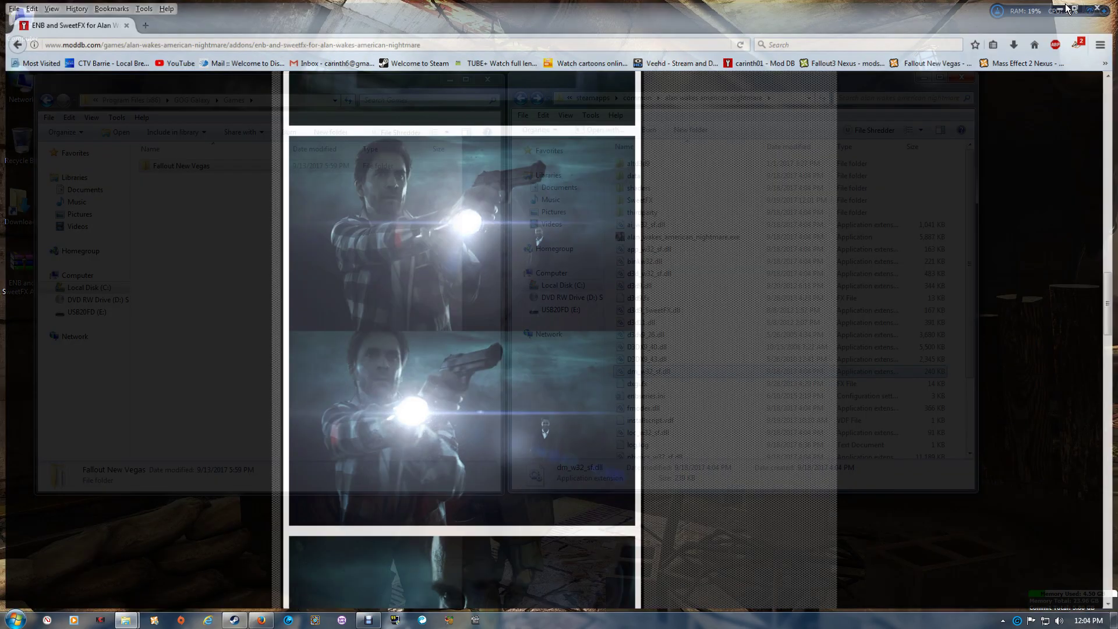